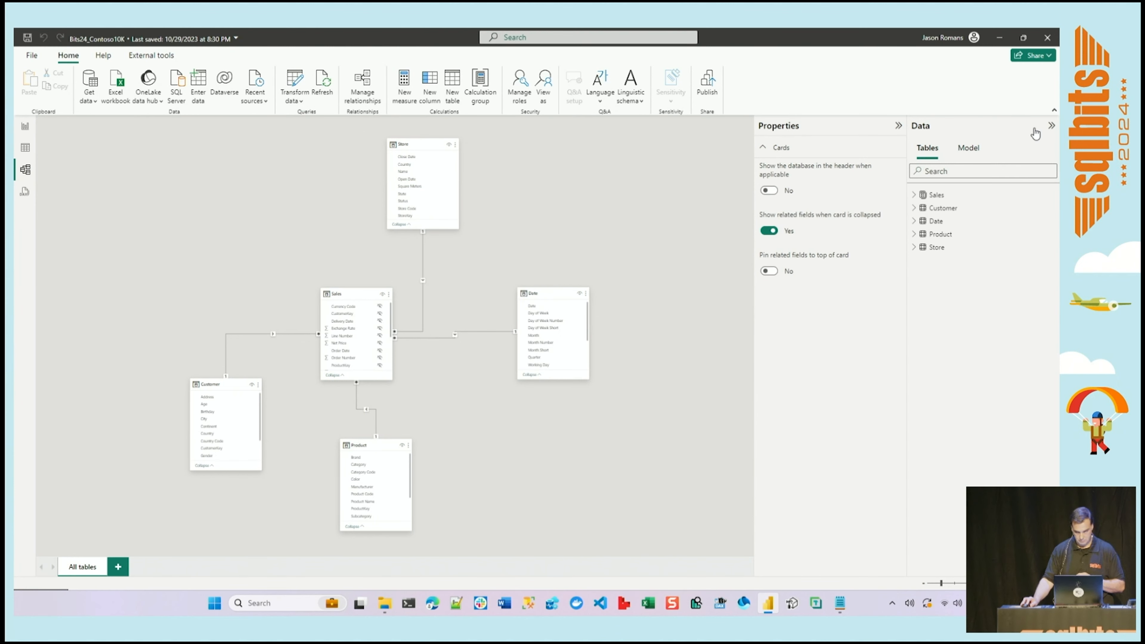
Create a calculation group in the semantic model, accepting that implicit measures are discouraged, and move the Date table card clear of the new card.
left_click(974, 151)
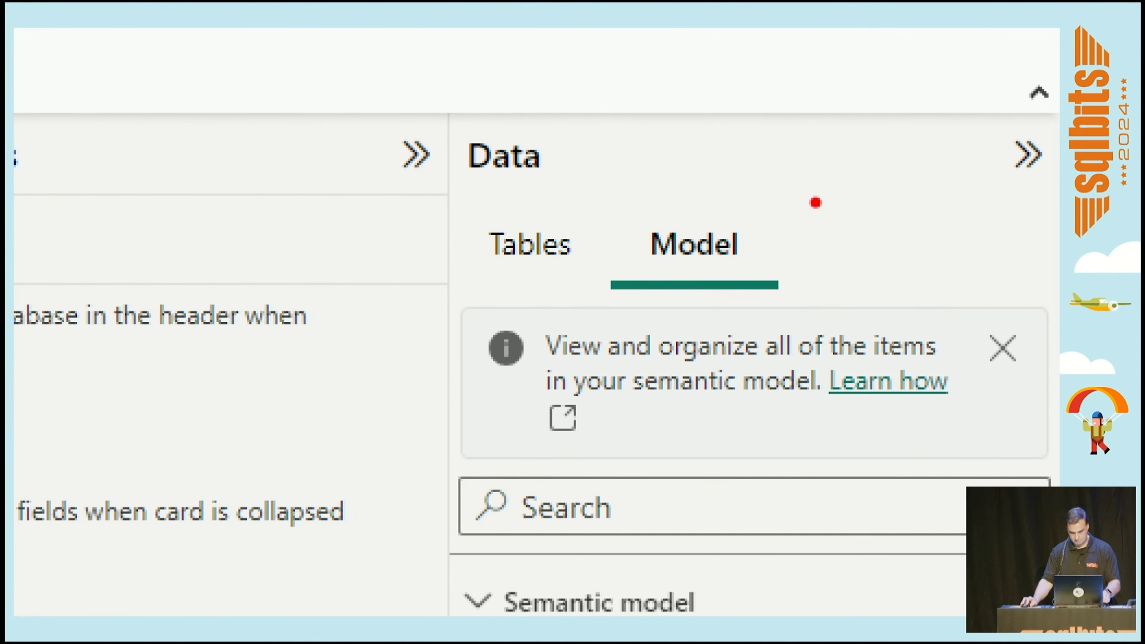
left_click_drag(767, 245, 964, 144)
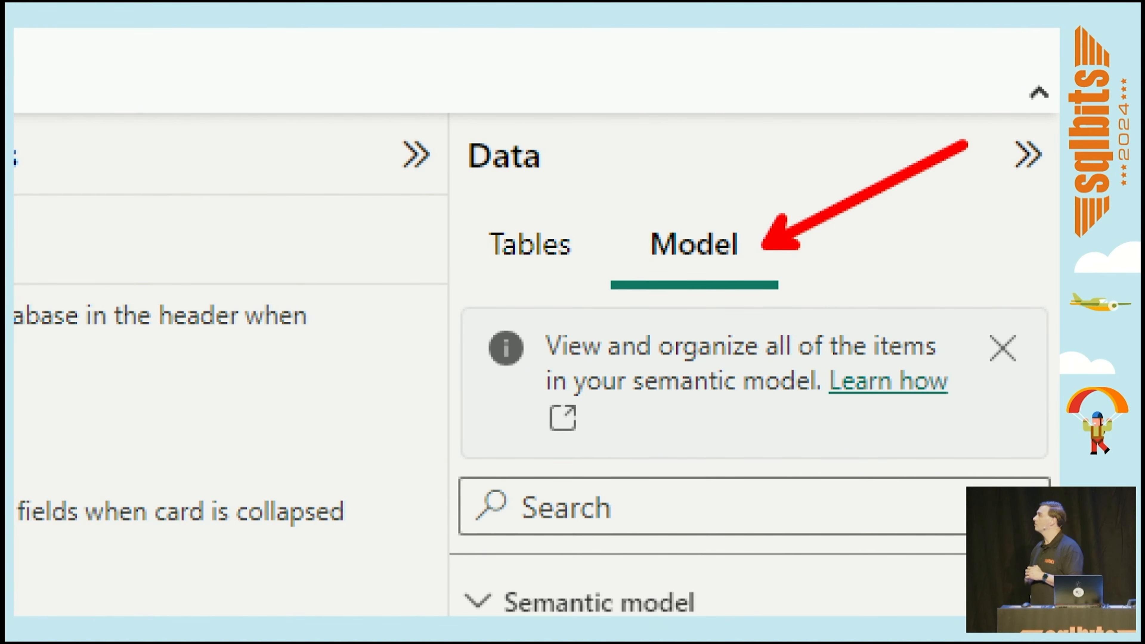
key("Escape")
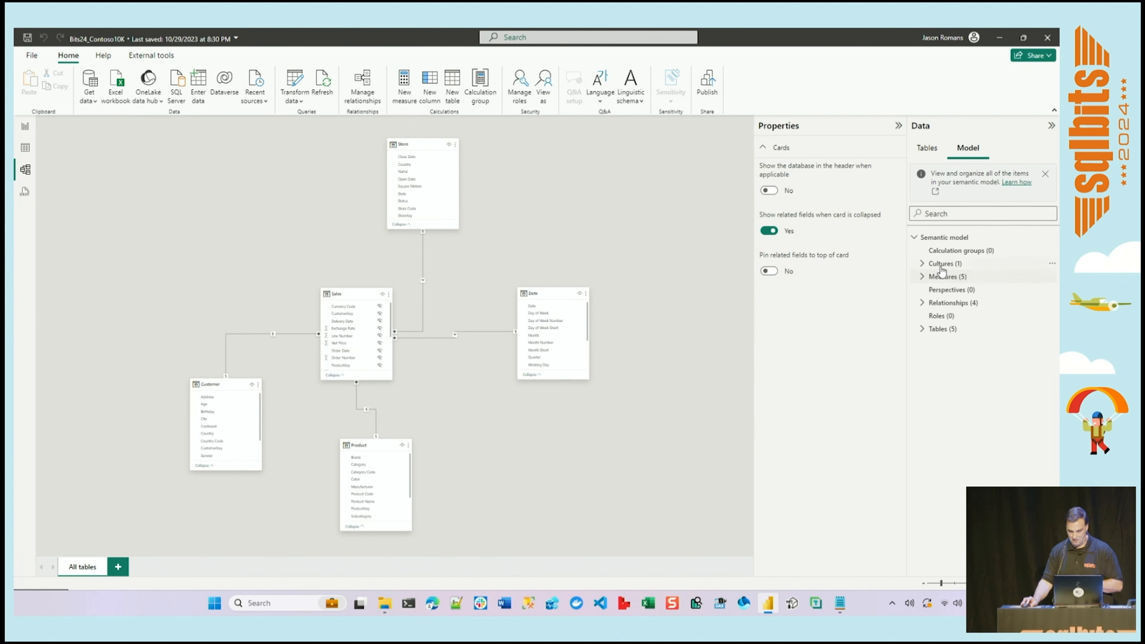
left_click(952, 255)
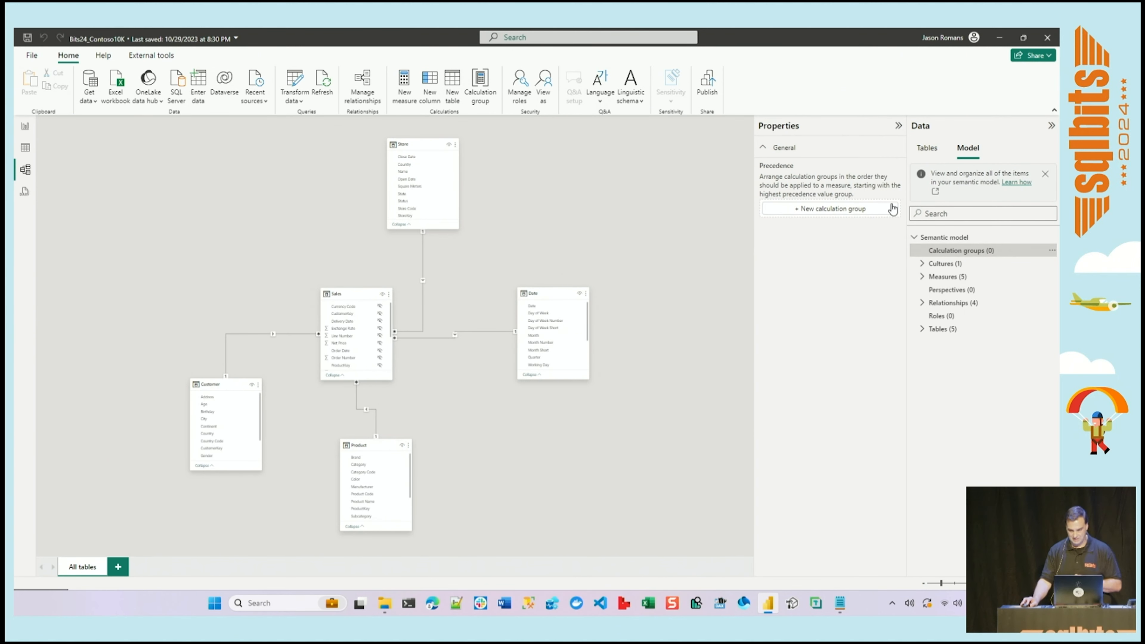
left_click(845, 216)
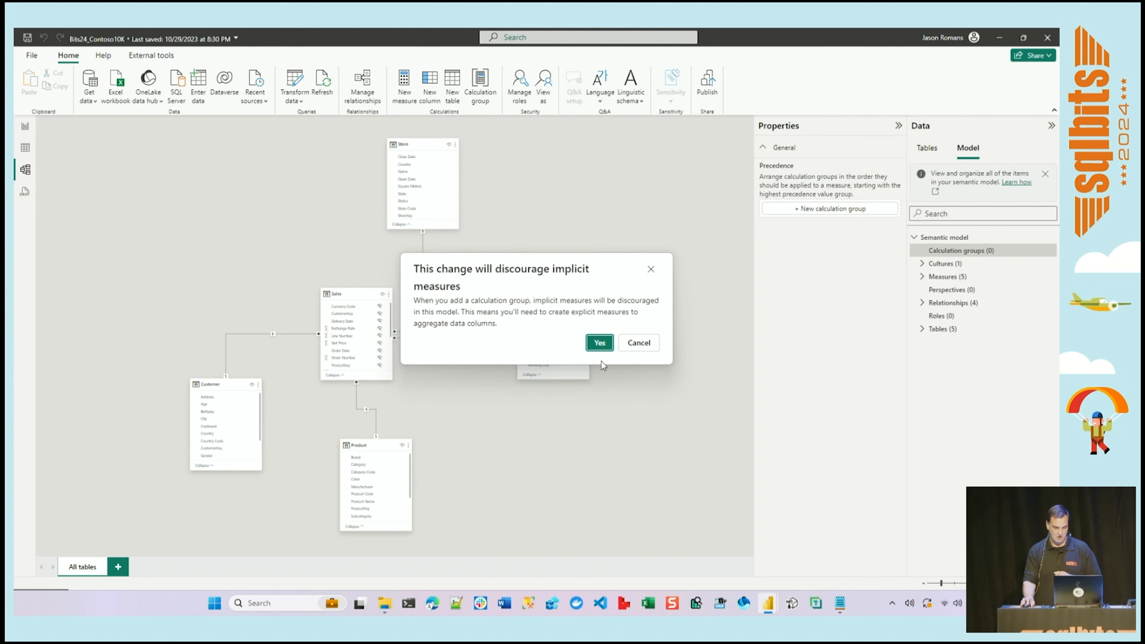
left_click(600, 344)
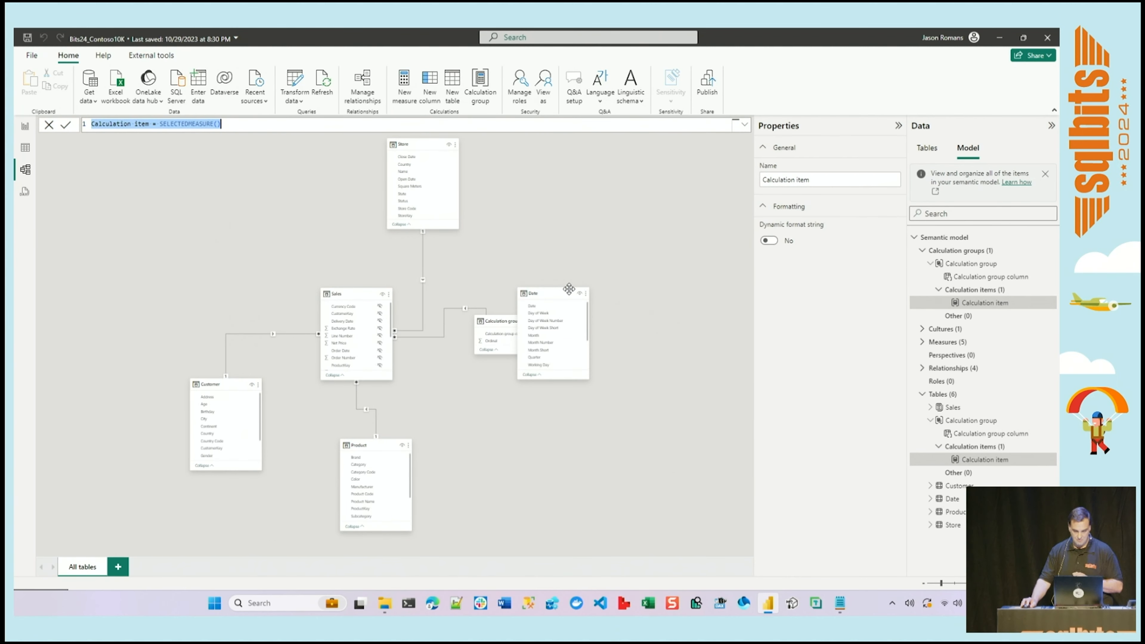
left_click_drag(566, 292, 594, 194)
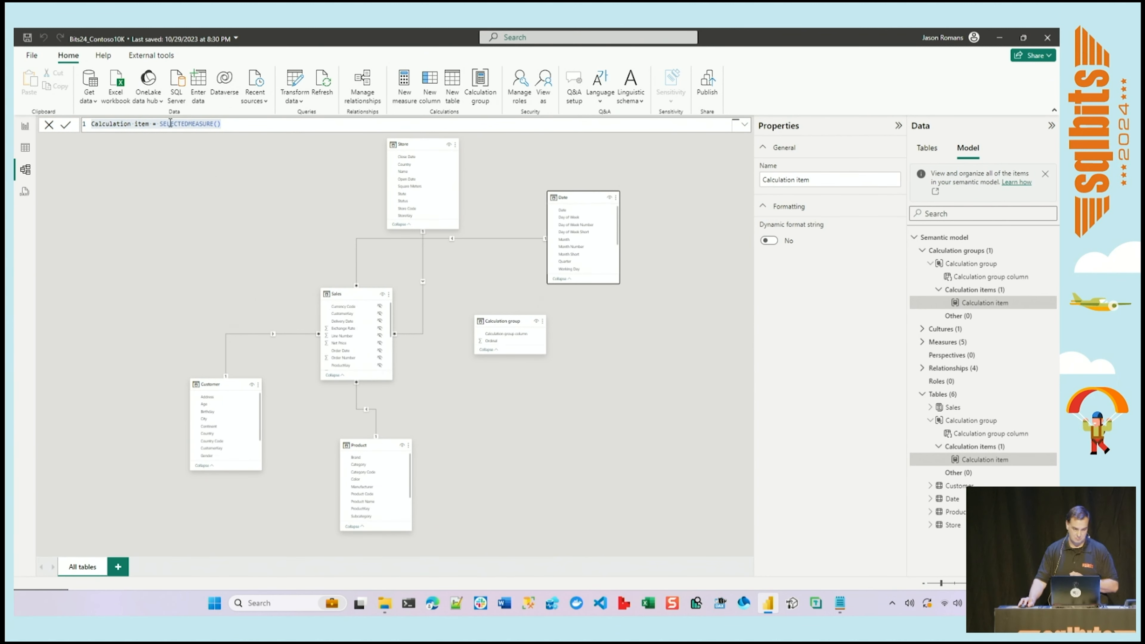
Rename the calculation item to Value in its formula, keeping the SELECTEDMEASURE() expression.
left_click(152, 125)
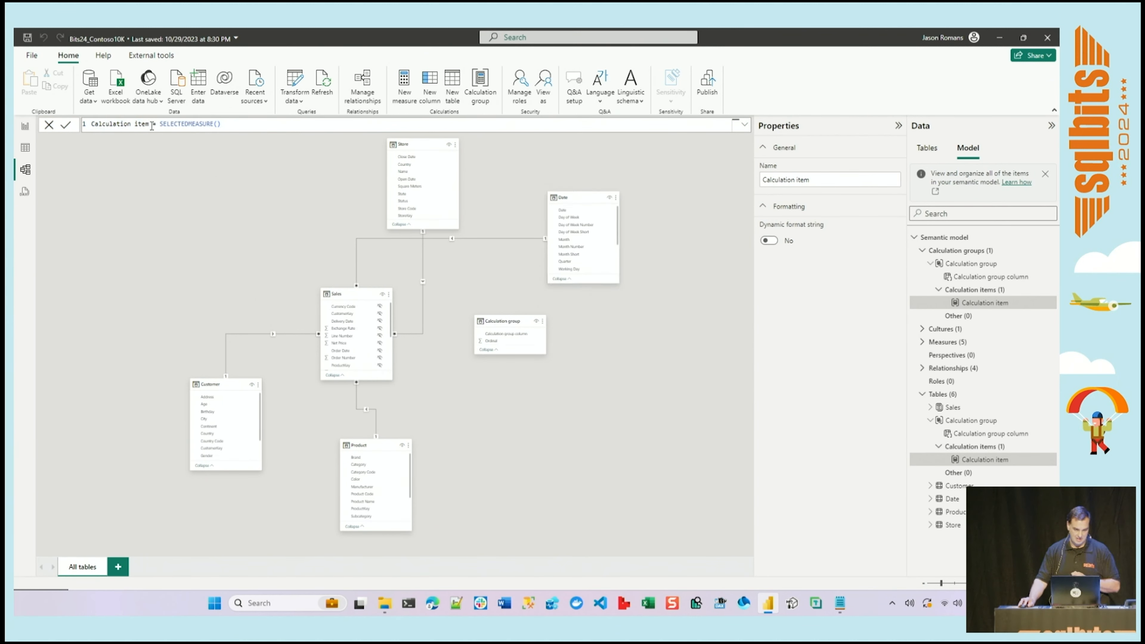
left_click_drag(149, 125, 91, 124)
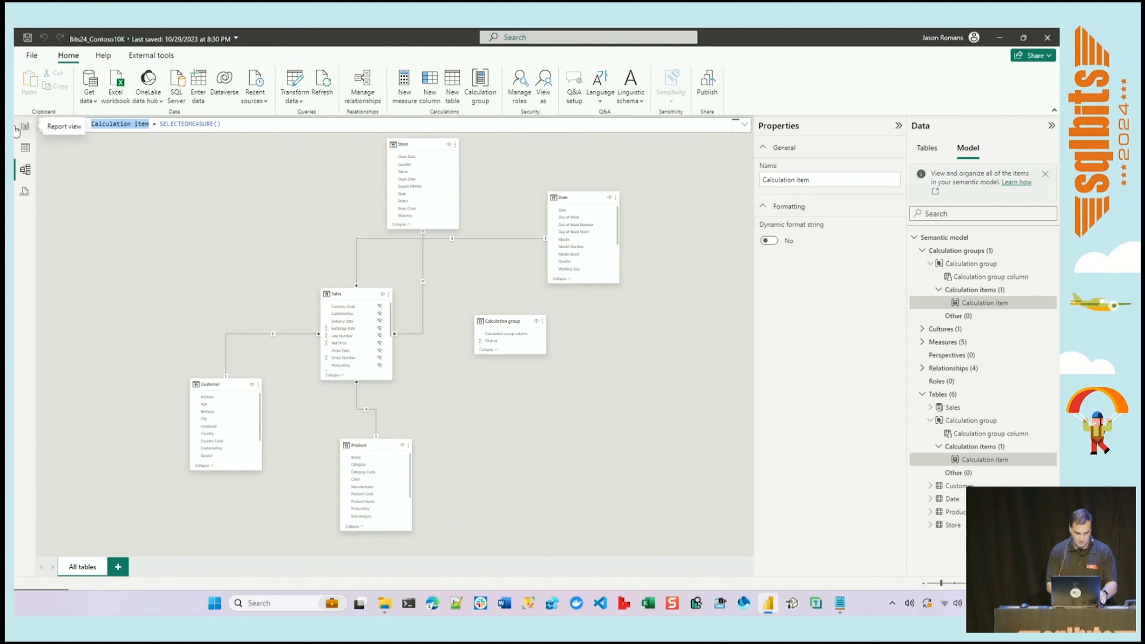
type("Value")
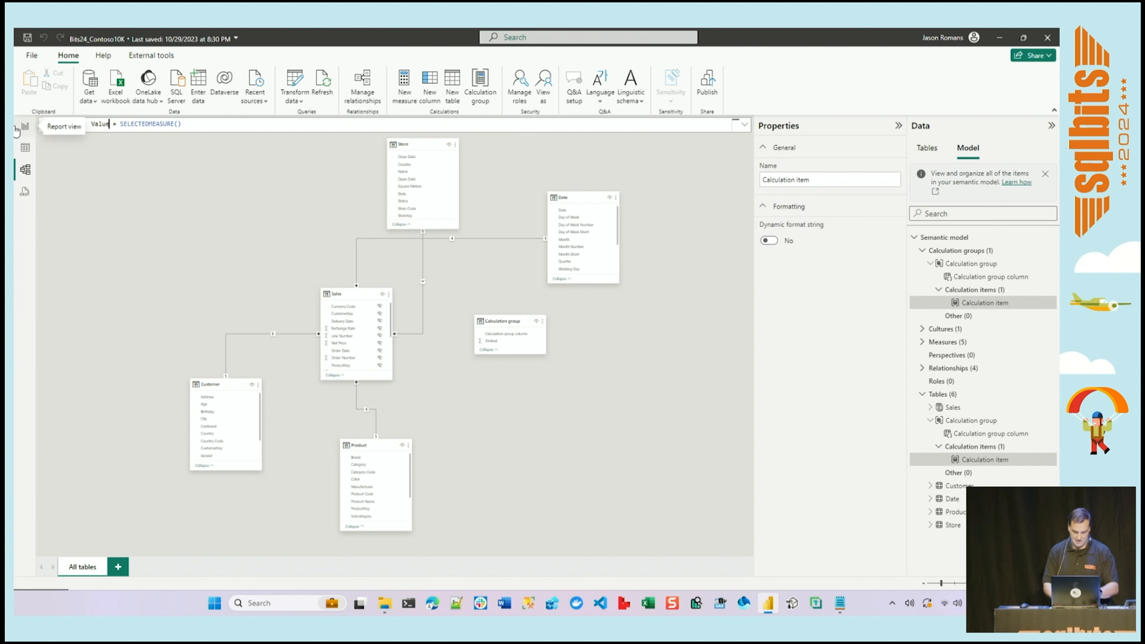
key("Return")
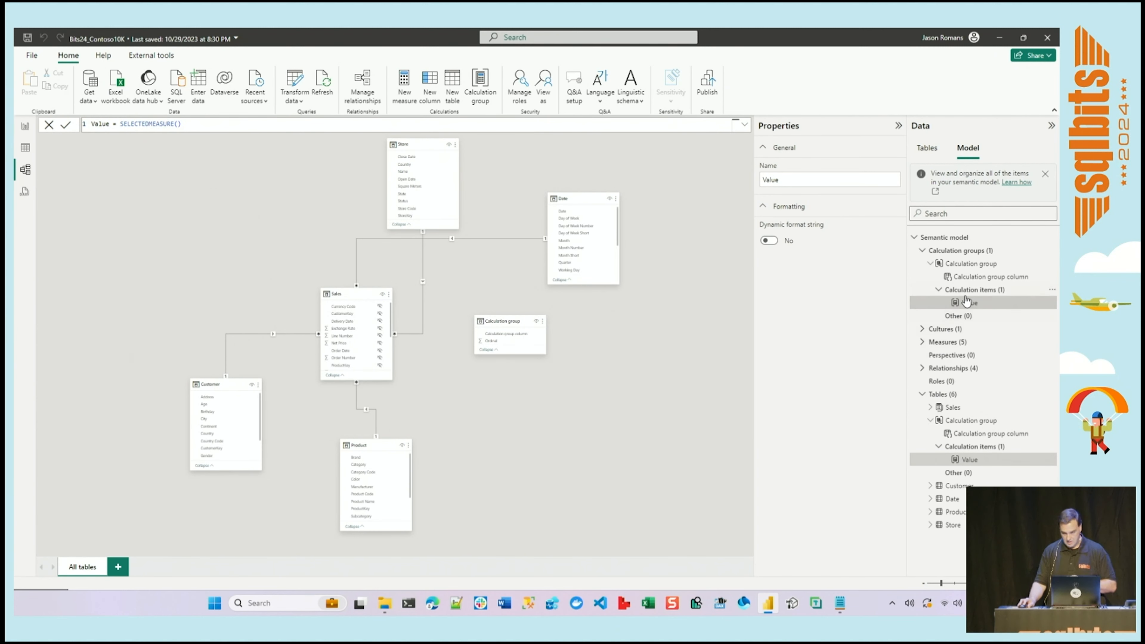
Rename the new calculation group to Time Intelligence.
left_click(973, 264)
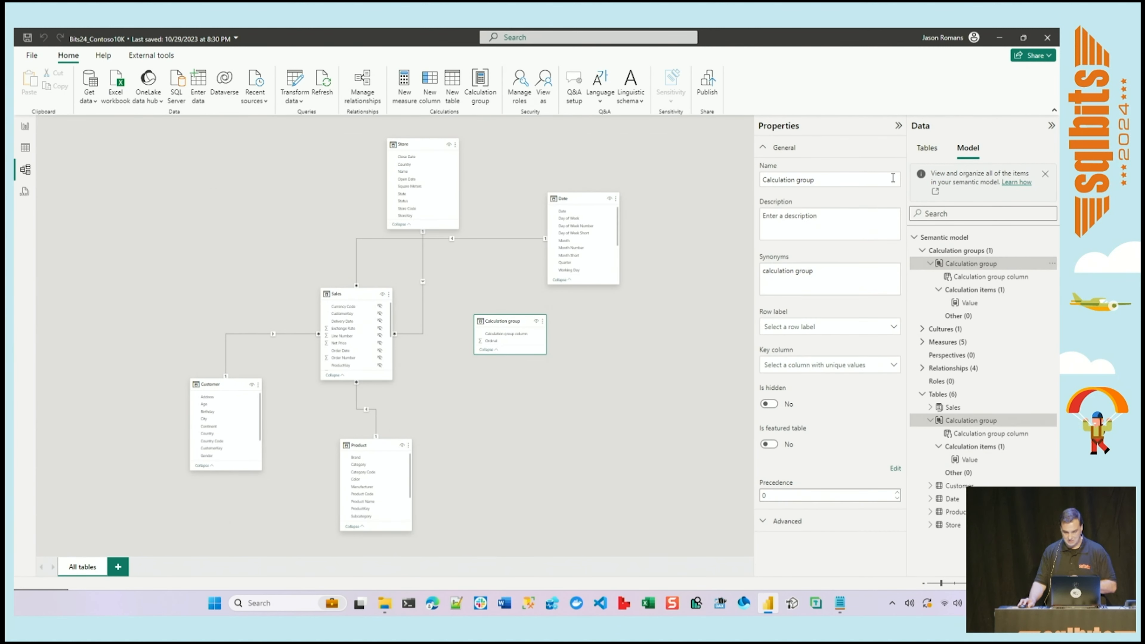
left_click(843, 181)
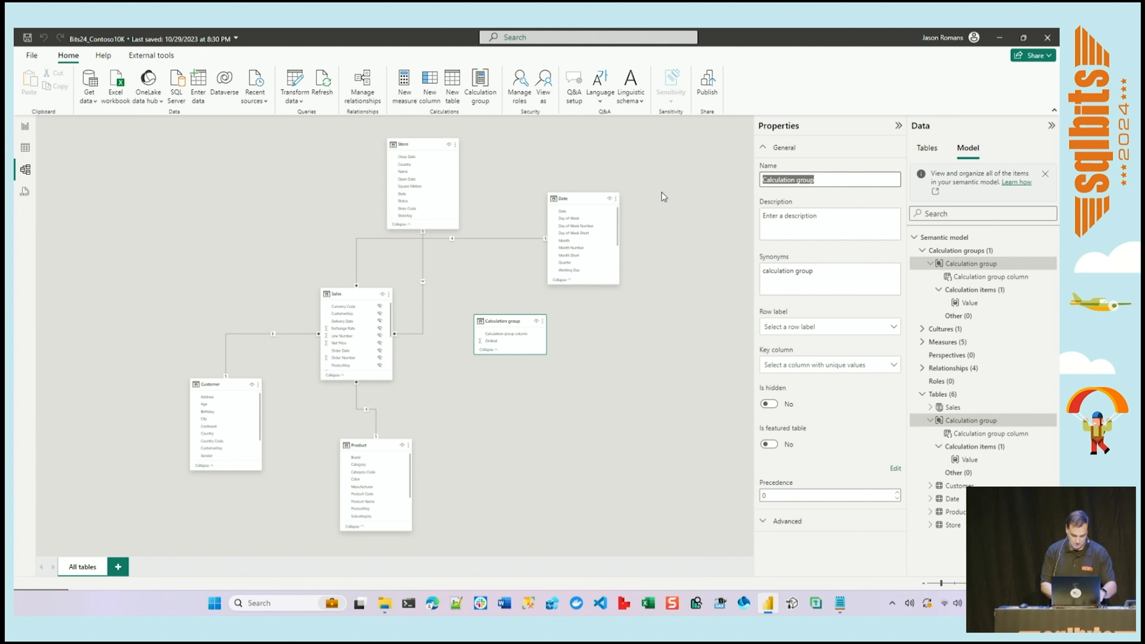
type("Time Intell")
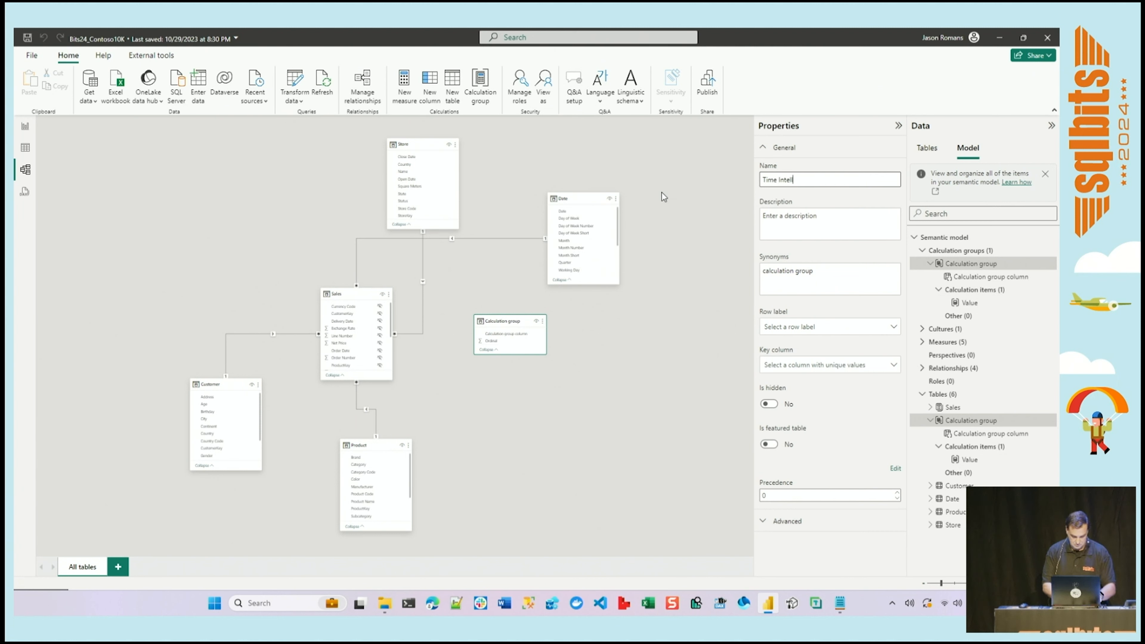
type("i")
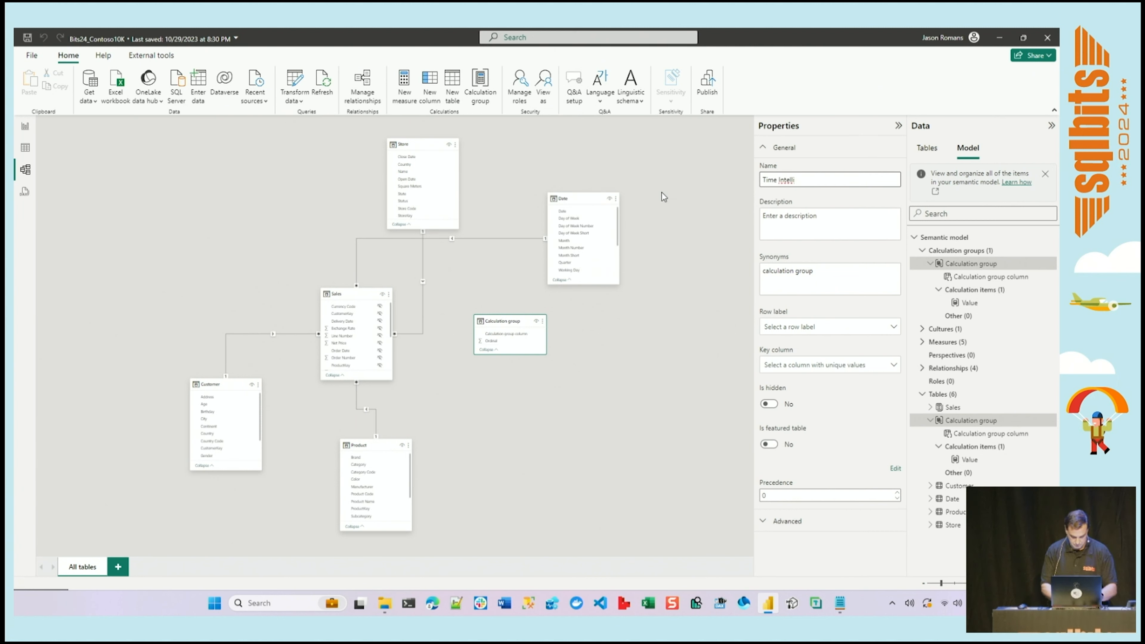
type("gence")
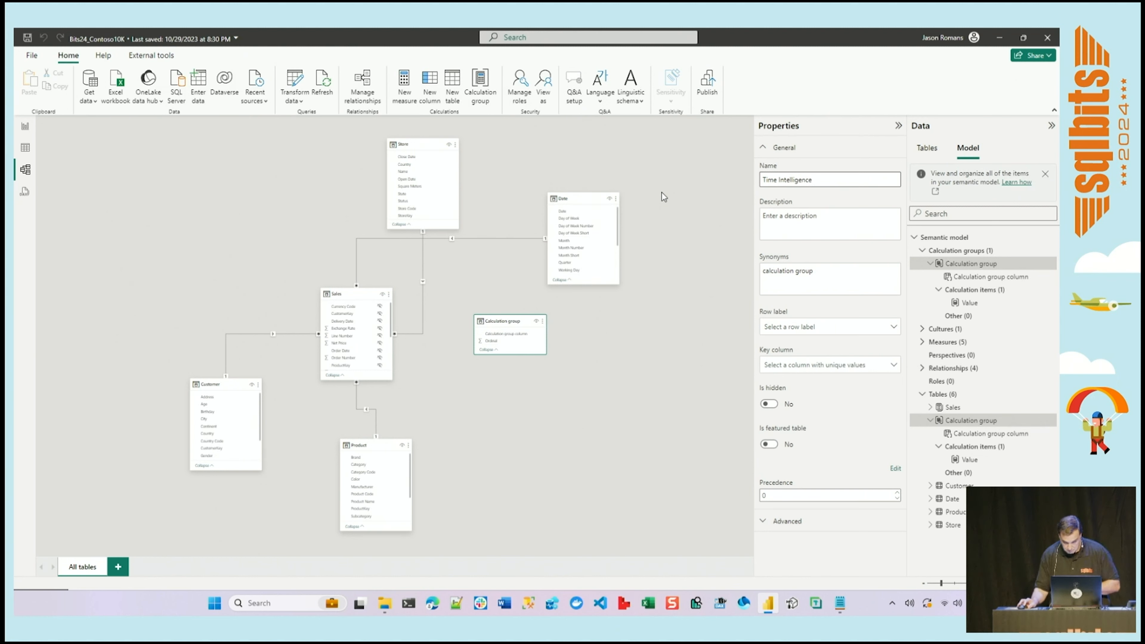
key("Return")
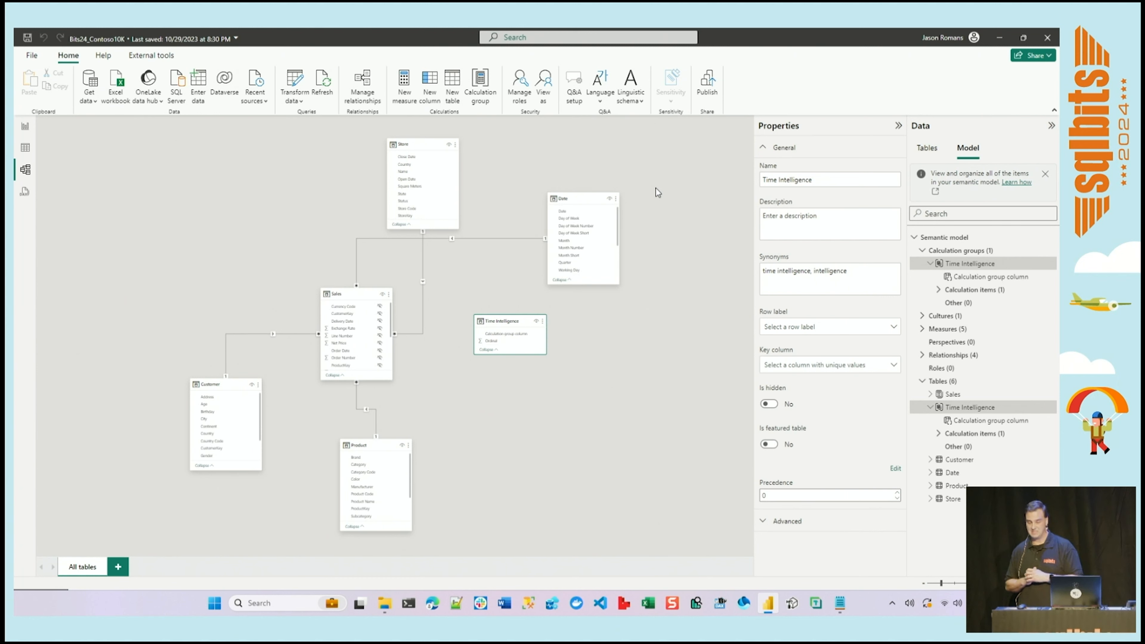
Rename the calculation group column inside the Time Intelligence group to Time Intelligence.
left_click(1007, 278)
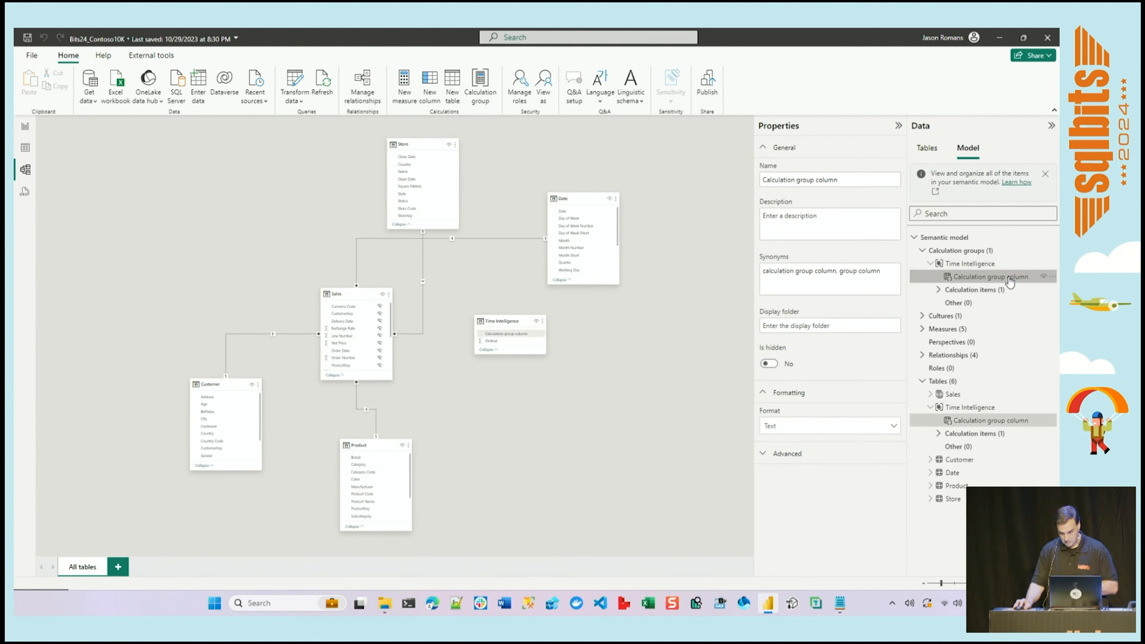
left_click(853, 180)
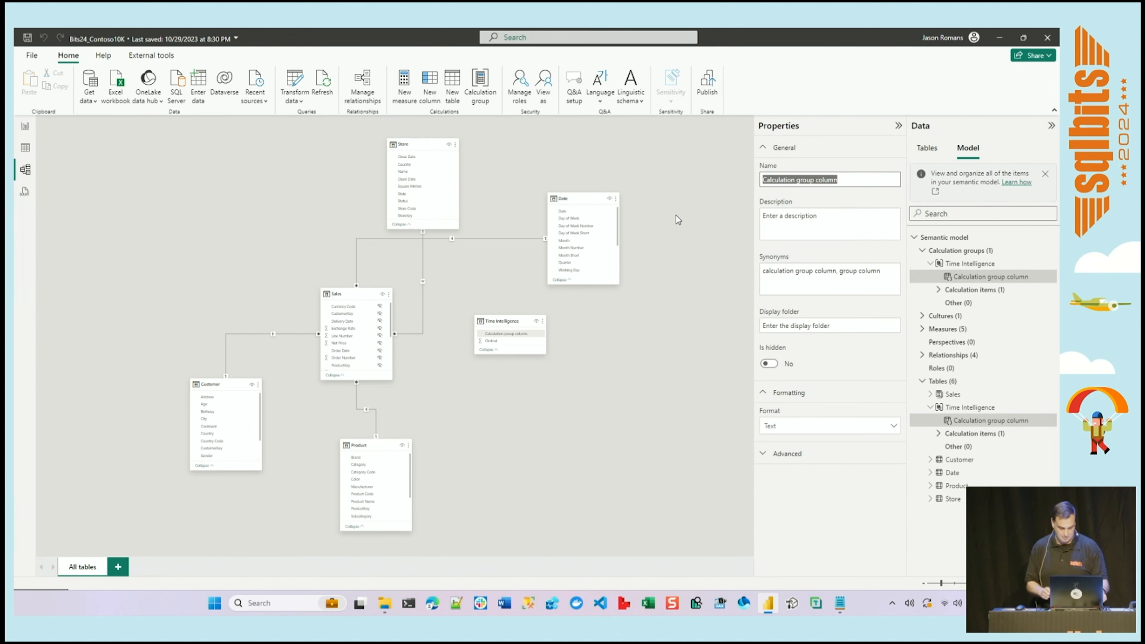
type("Time ")
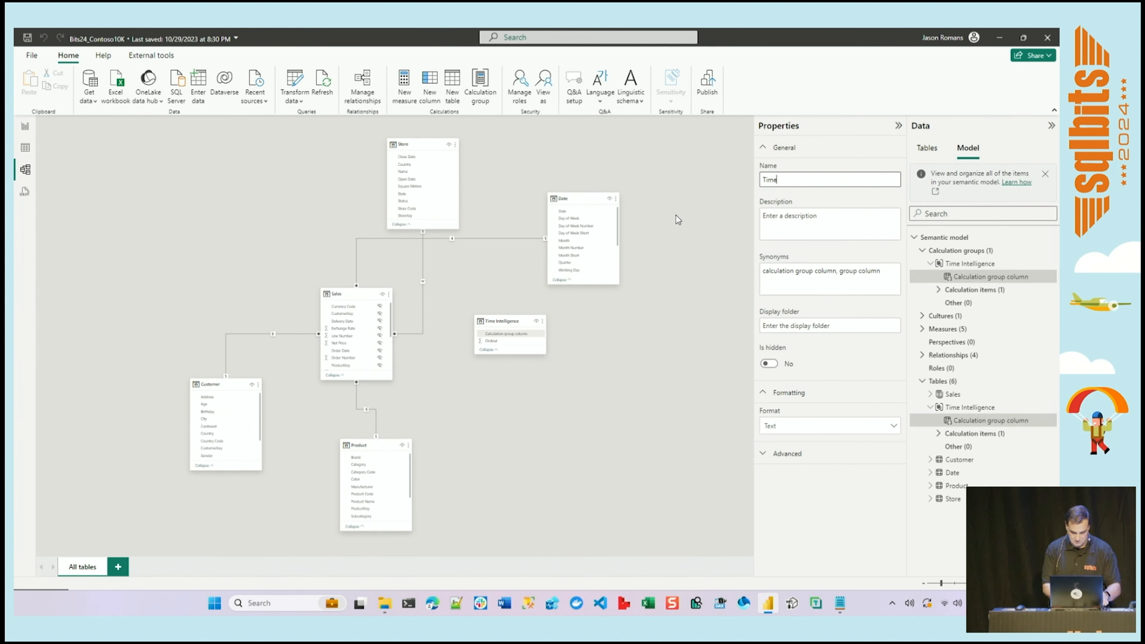
type("Intelli")
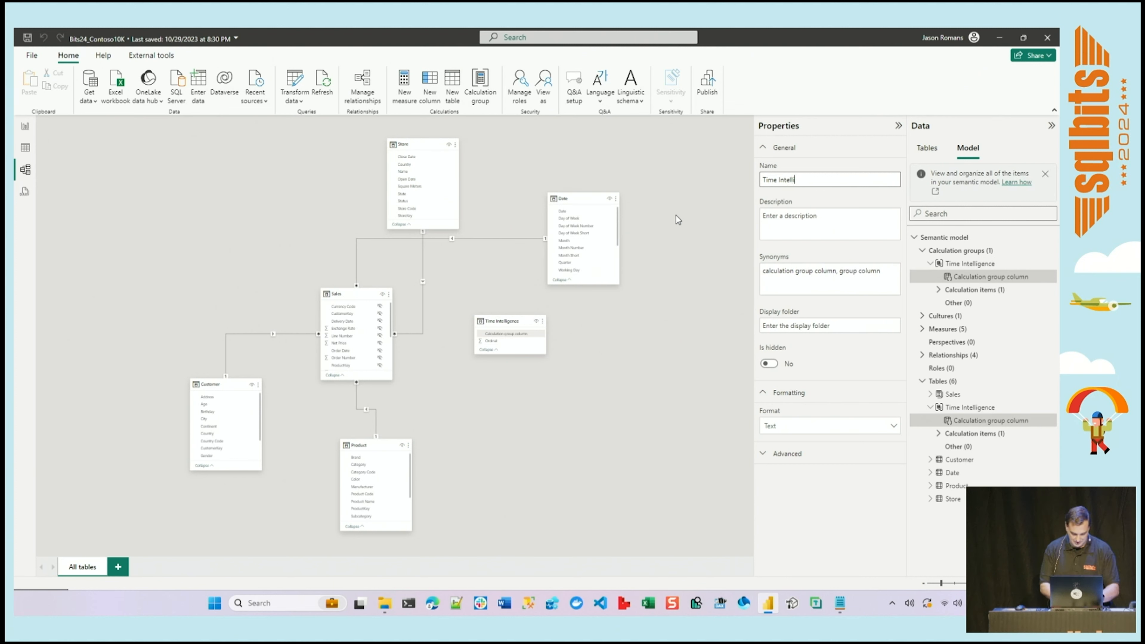
type("gence")
key("Return")
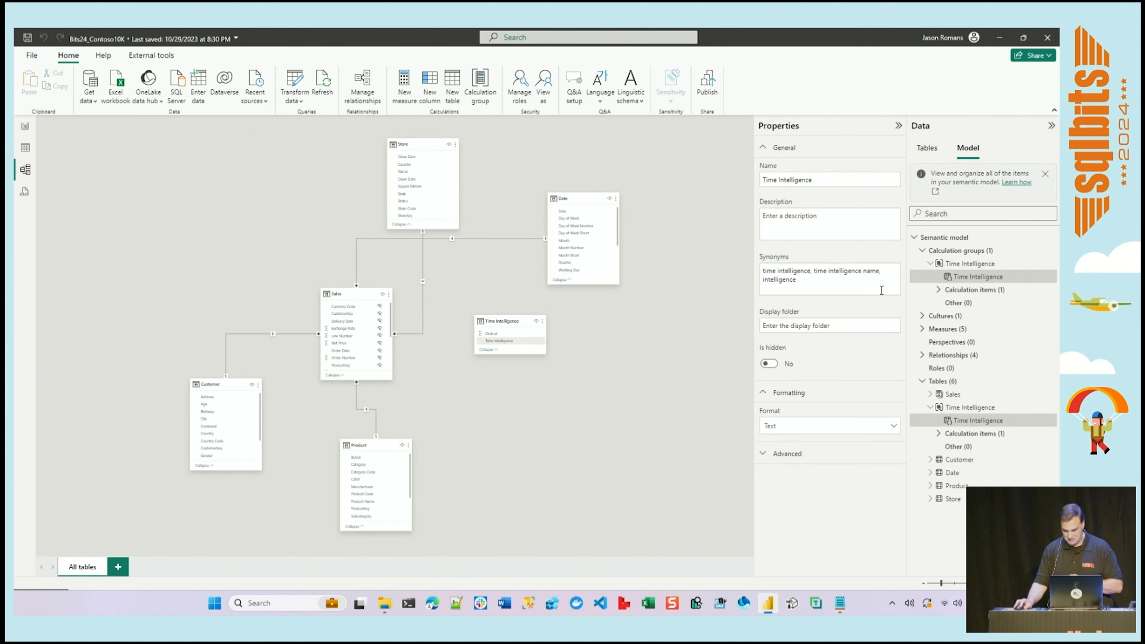
Add a second calculation item to the Time Intelligence calculation group.
left_click(939, 290)
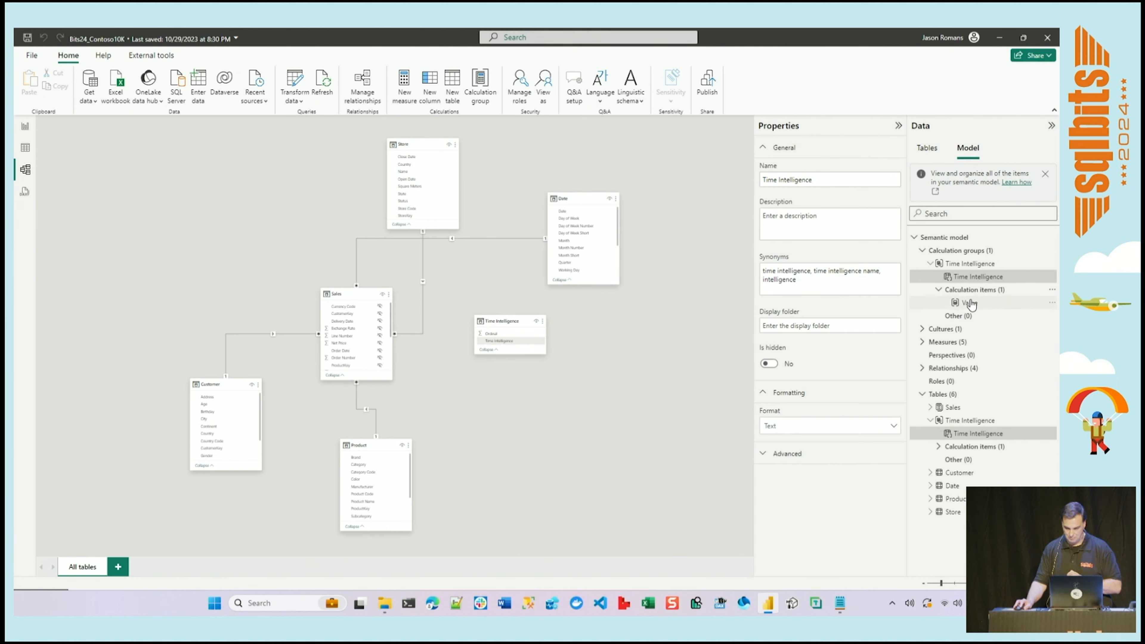
left_click(977, 293)
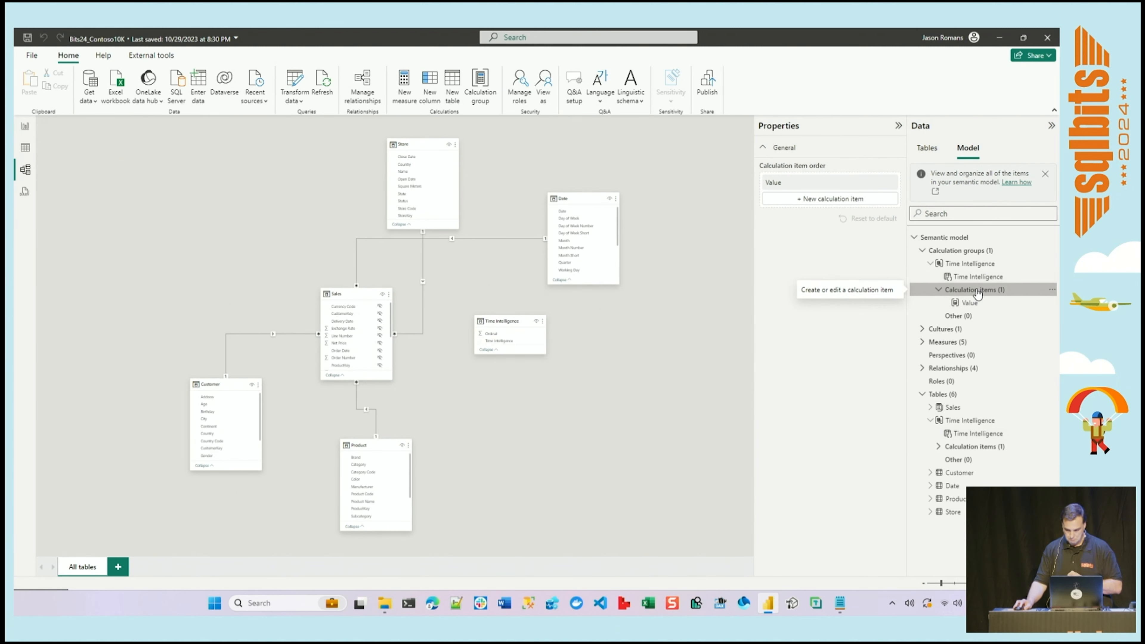
left_click(865, 198)
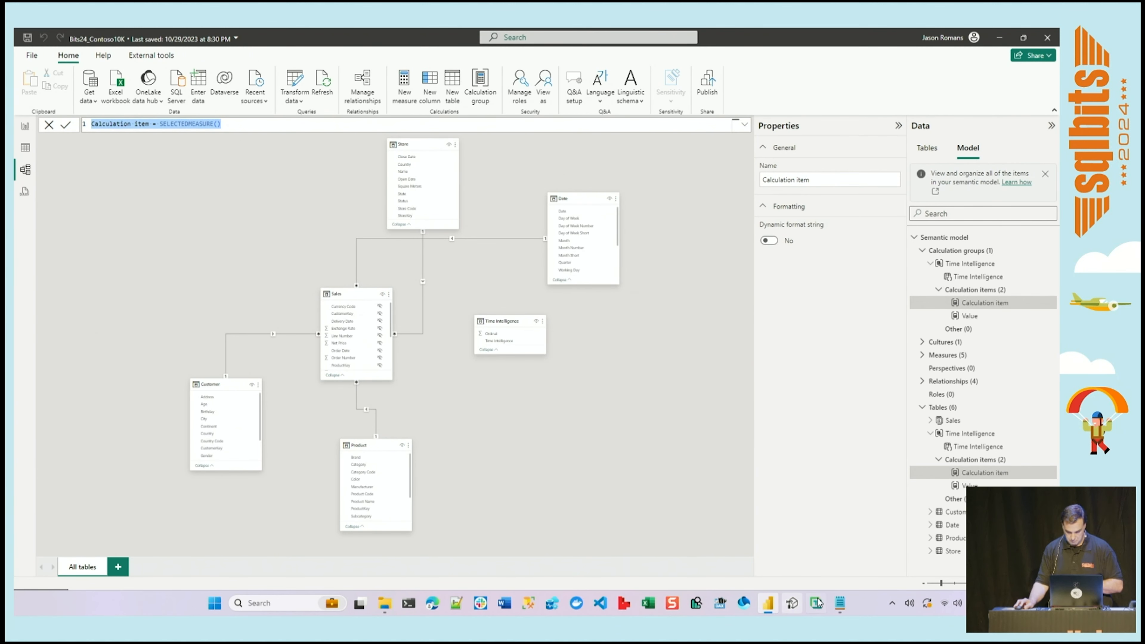
Copy the YTD definition from TimeIntelligence_Script.txt in Notepad and replace the new calculation item's formula with it in Power BI Desktop.
left_click(838, 603)
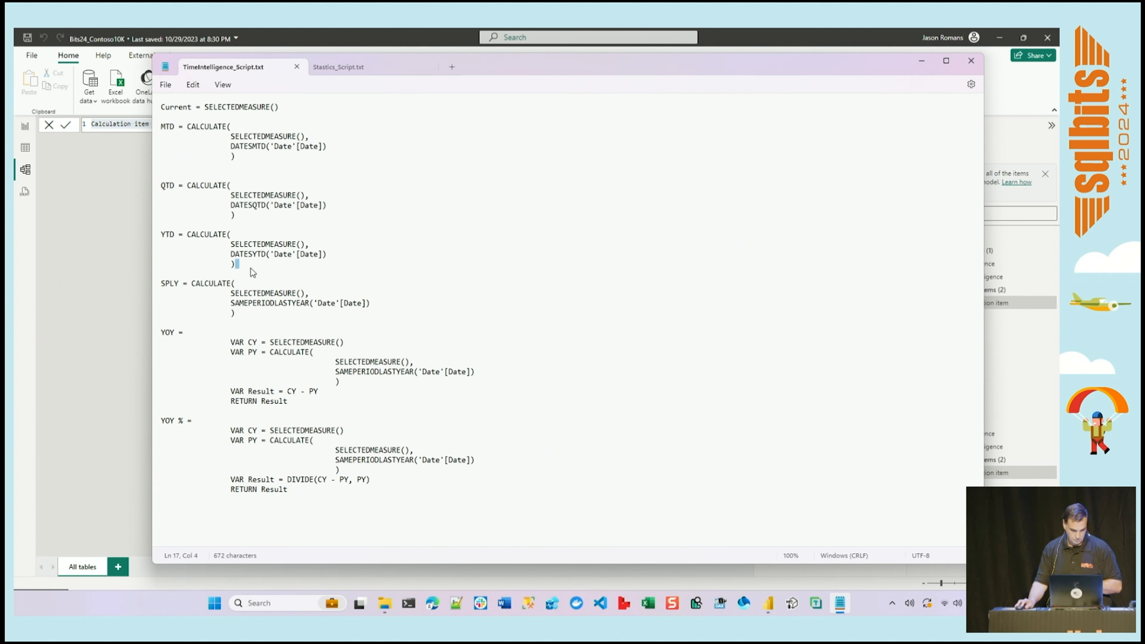
left_click_drag(236, 264, 153, 229)
key("ctrl+c")
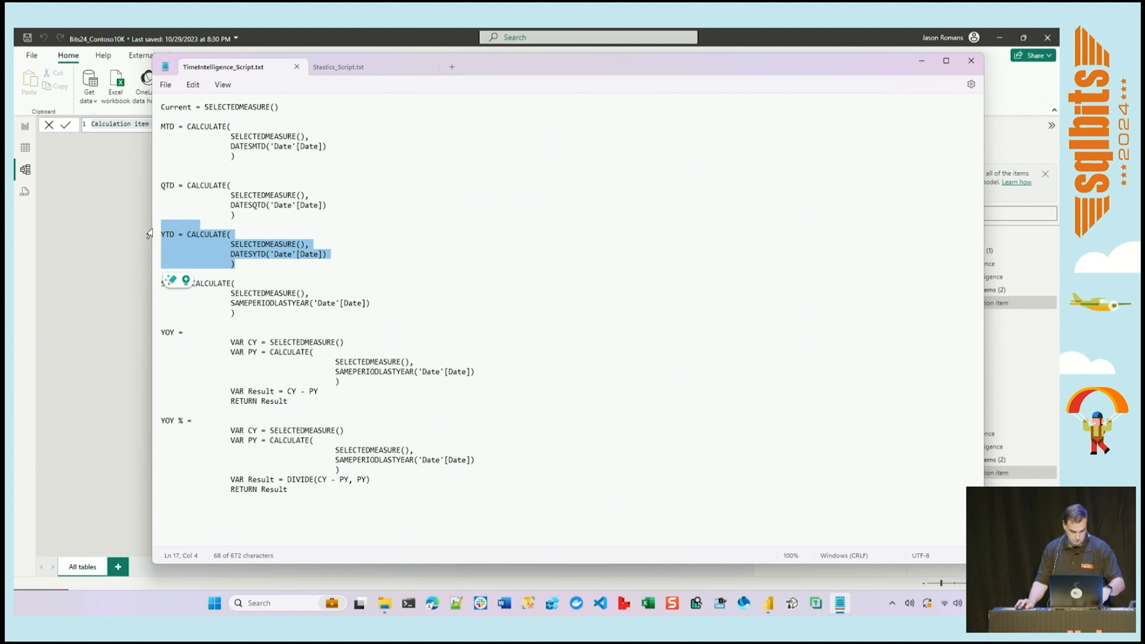
left_click(99, 201)
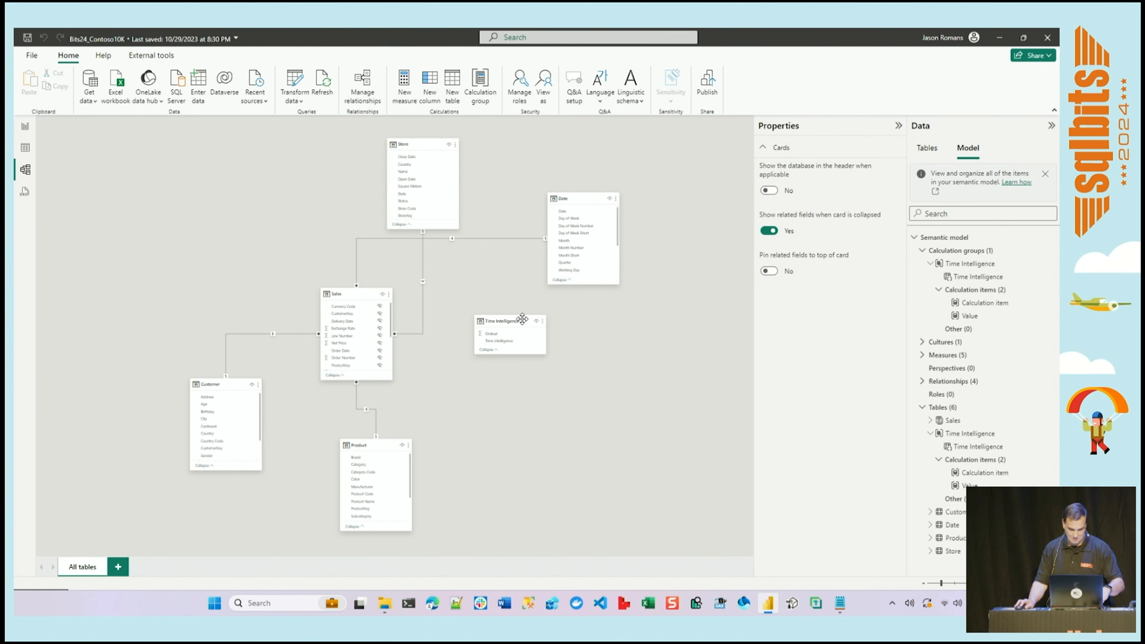
left_click(976, 303)
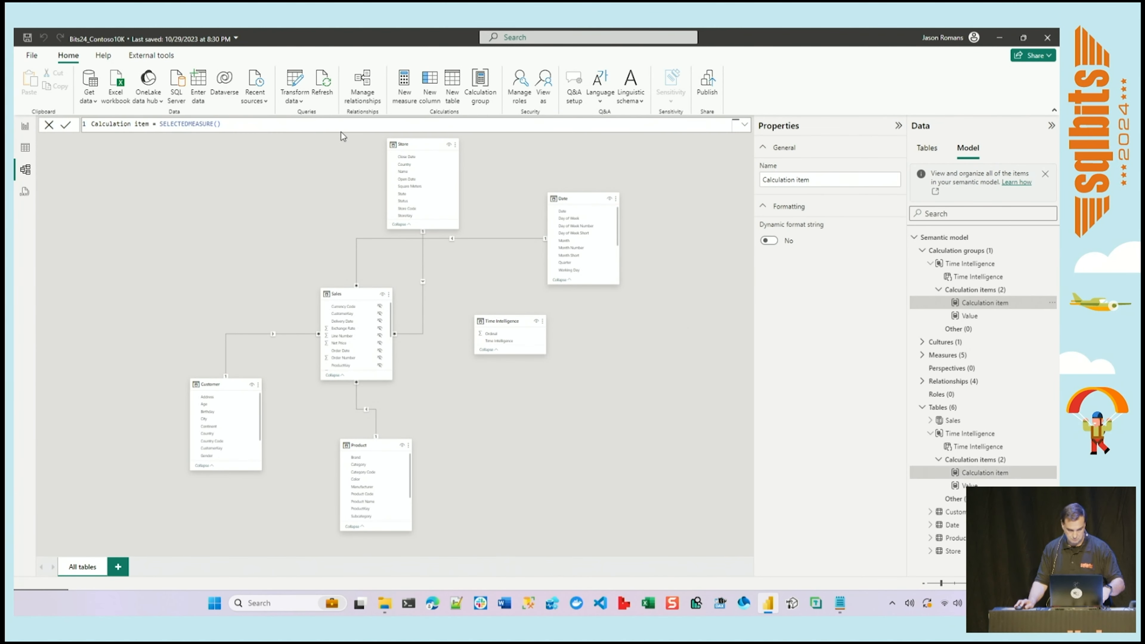
left_click_drag(739, 123, 71, 130)
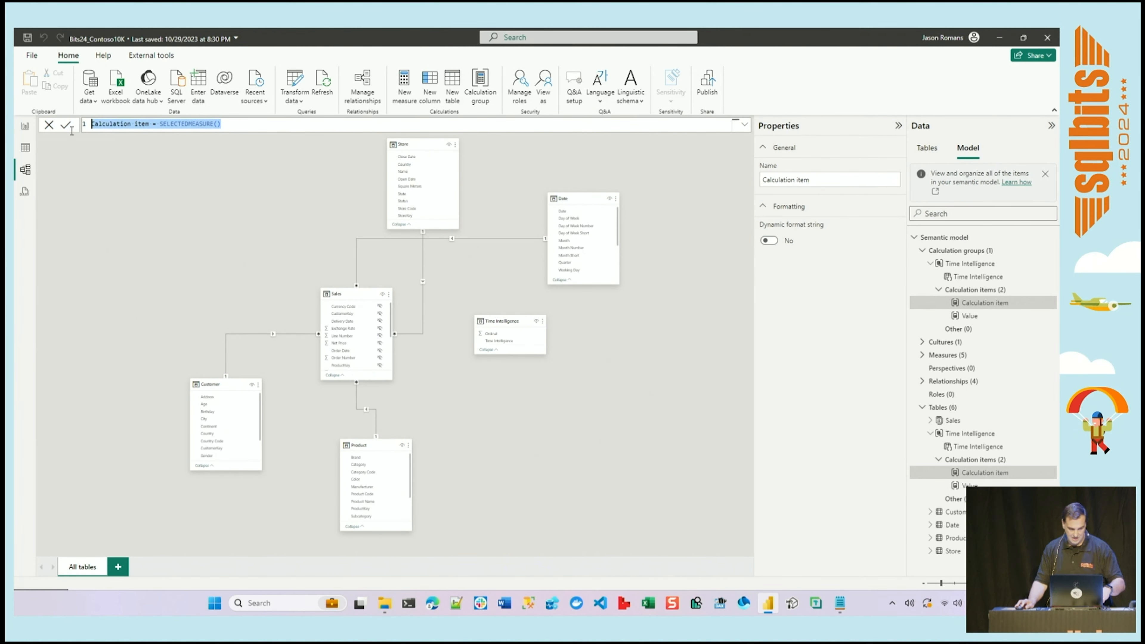
key("ctrl+v")
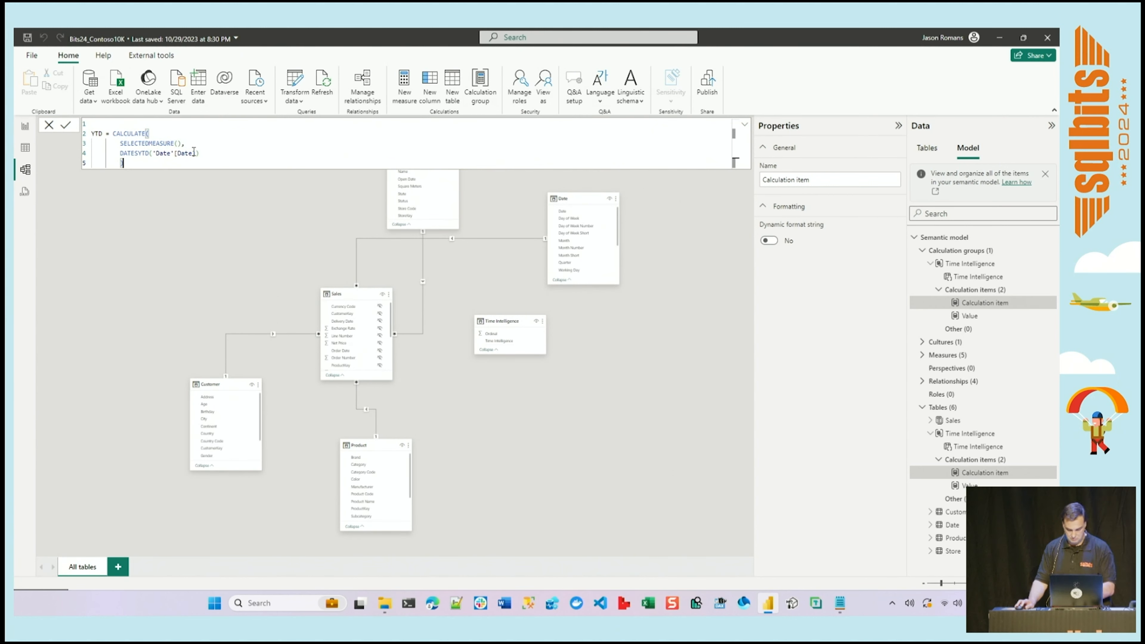
key("Return")
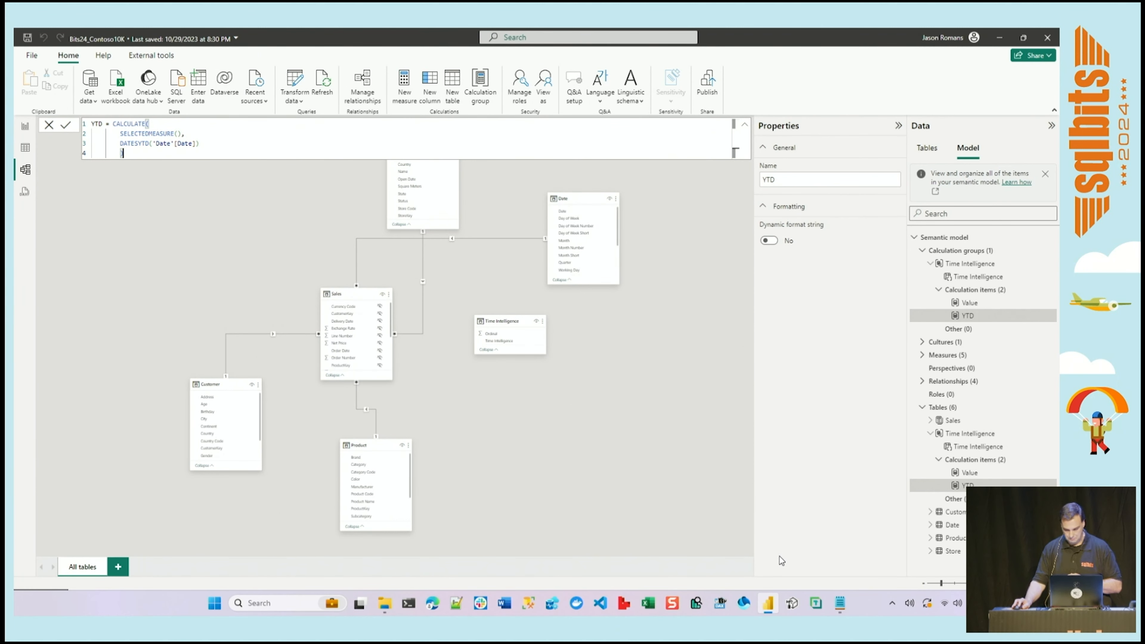
Copy the QTD definition from TimeIntelligence_Script.txt in Notepad and return to Power BI Desktop.
left_click(840, 603)
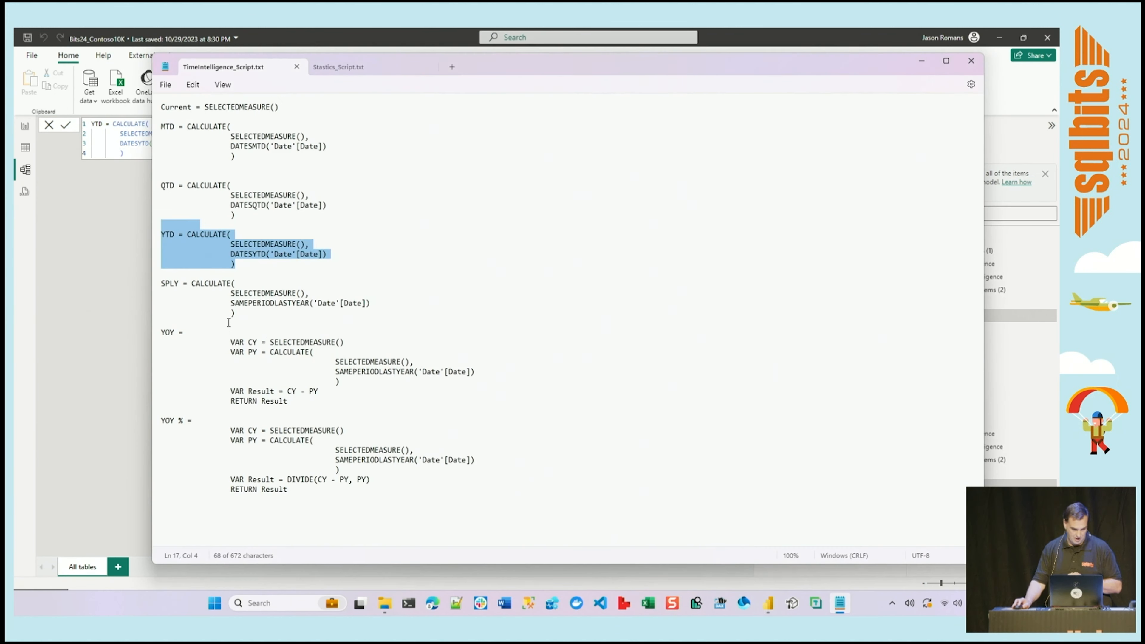
left_click(342, 218)
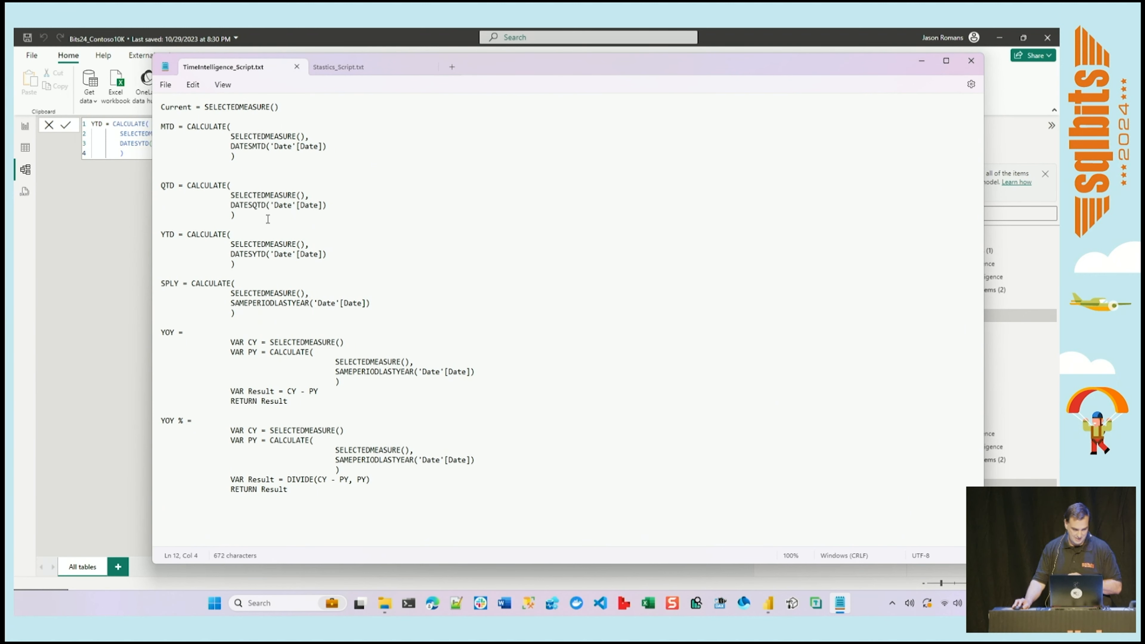
left_click_drag(196, 224, 162, 186)
key("ctrl+c")
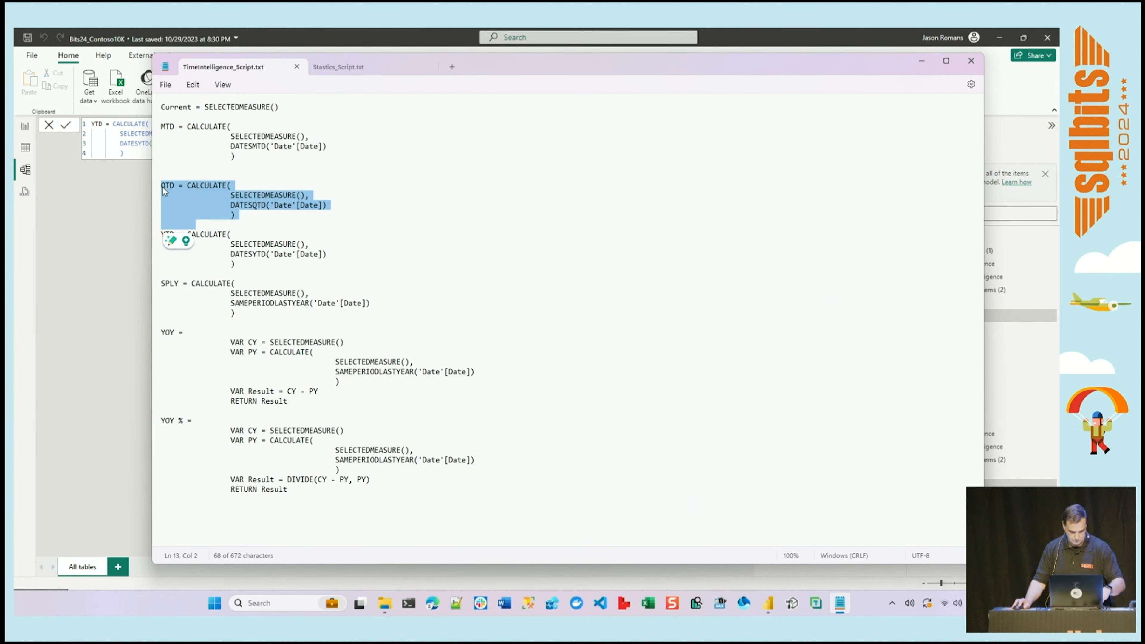
left_click(132, 211)
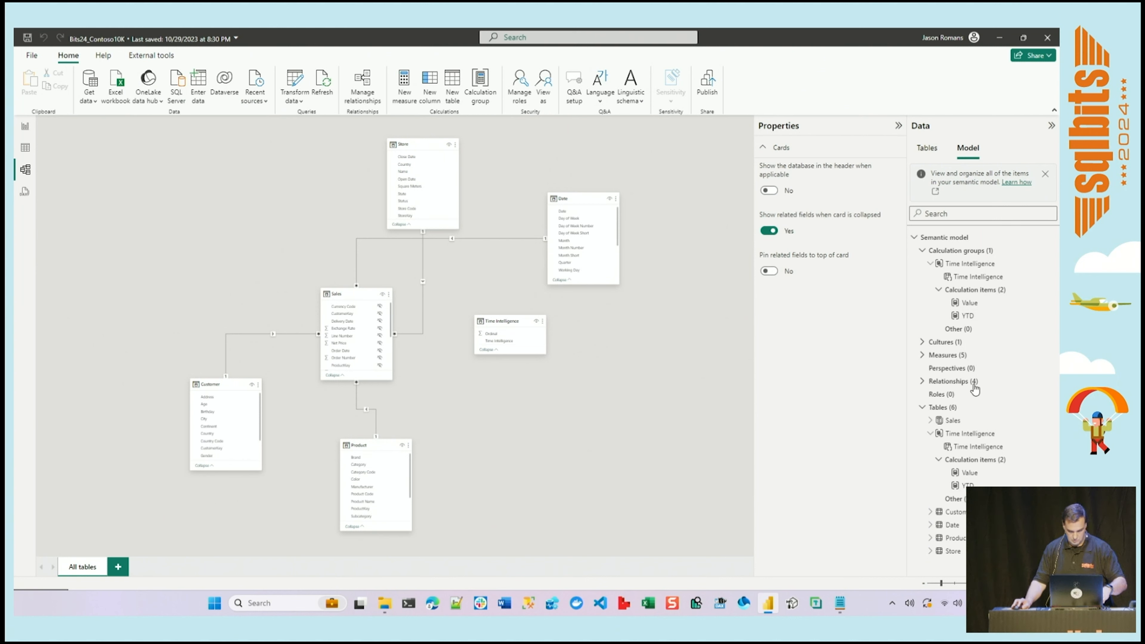
Add a third calculation item to the Time Intelligence calculation group and replace its default formula with the copied QTD definition.
left_click(964, 291)
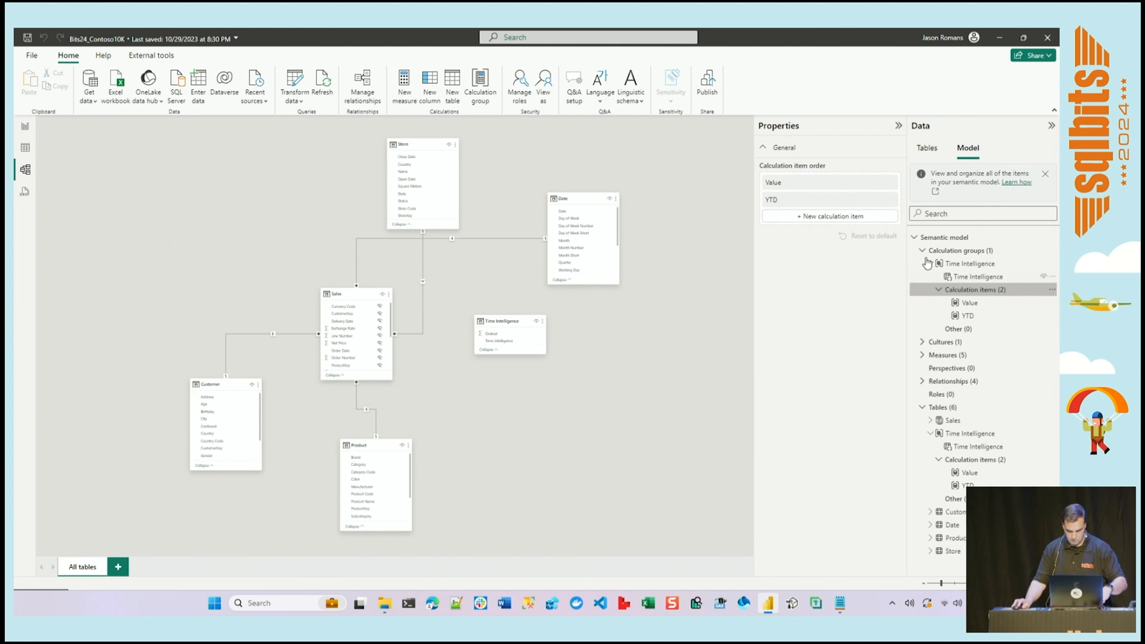
left_click(827, 221)
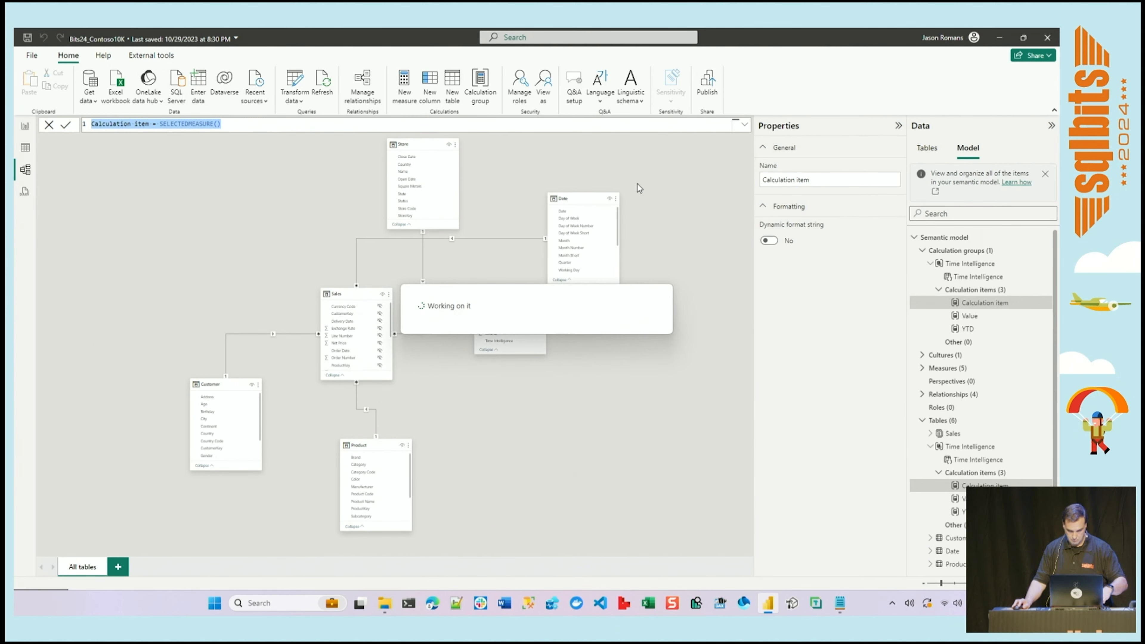
key("ctrl+a")
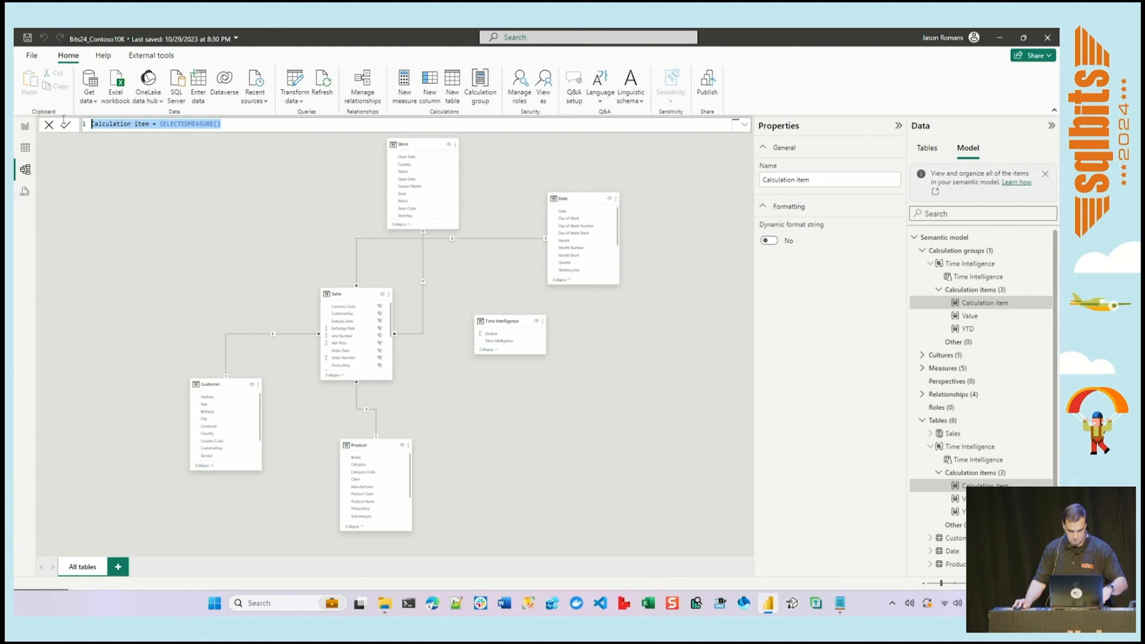
key("ctrl+v")
left_click(66, 125)
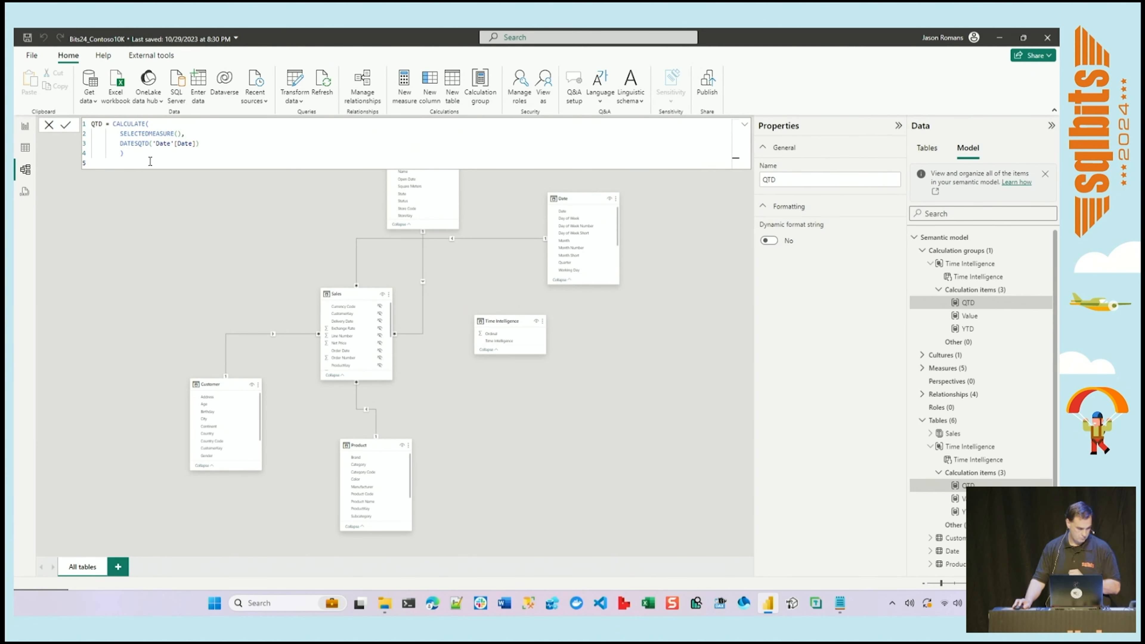
In the report view, add the Time Intelligence calculation group column to the columns of the Sales Amount matrix.
left_click(24, 127)
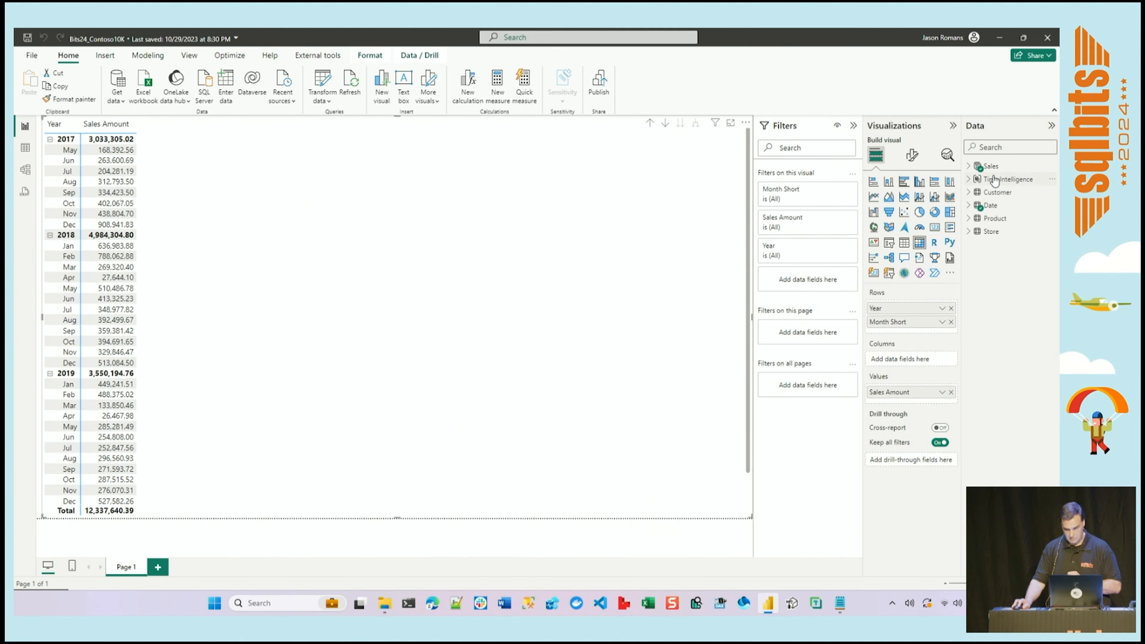
left_click(968, 180)
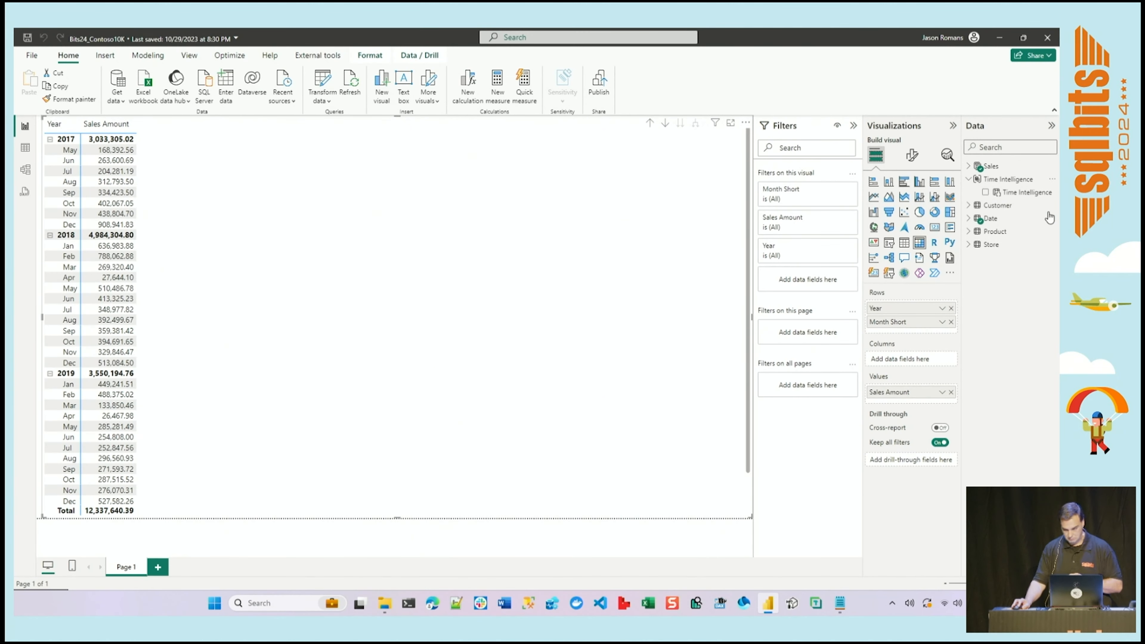
left_click(986, 196)
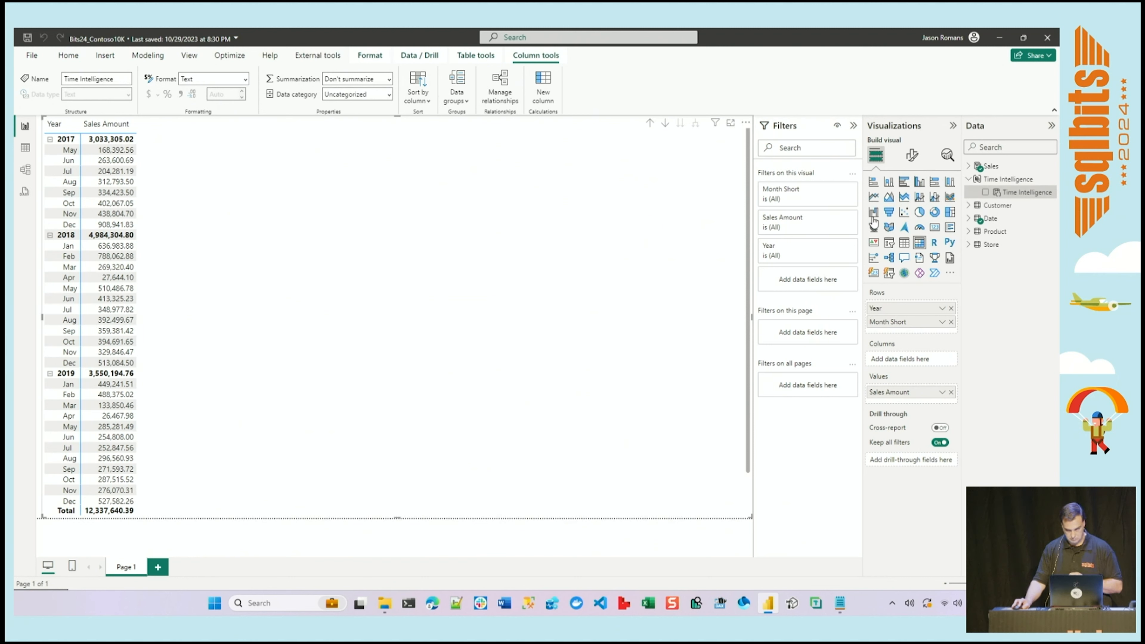
left_click(986, 193)
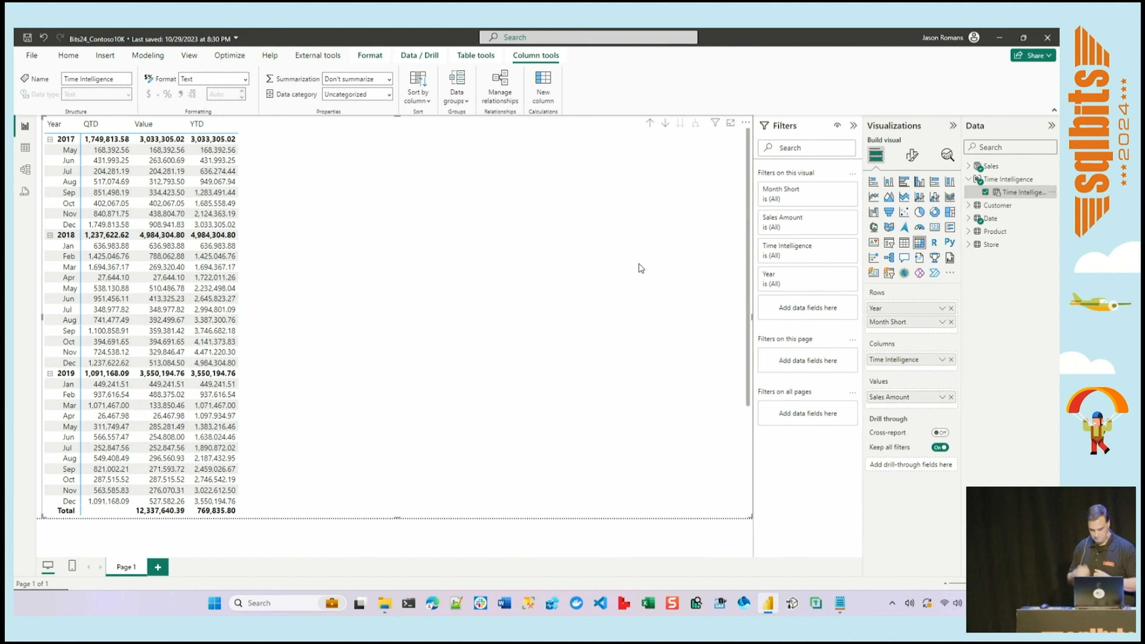
left_click(447, 62)
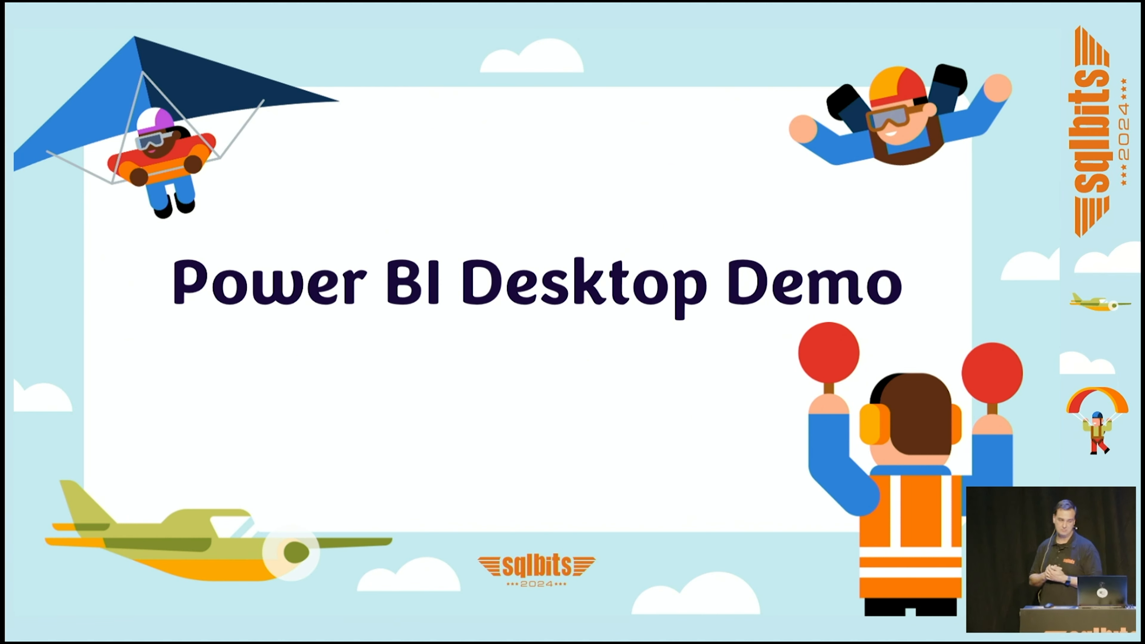
key("Page_Down")
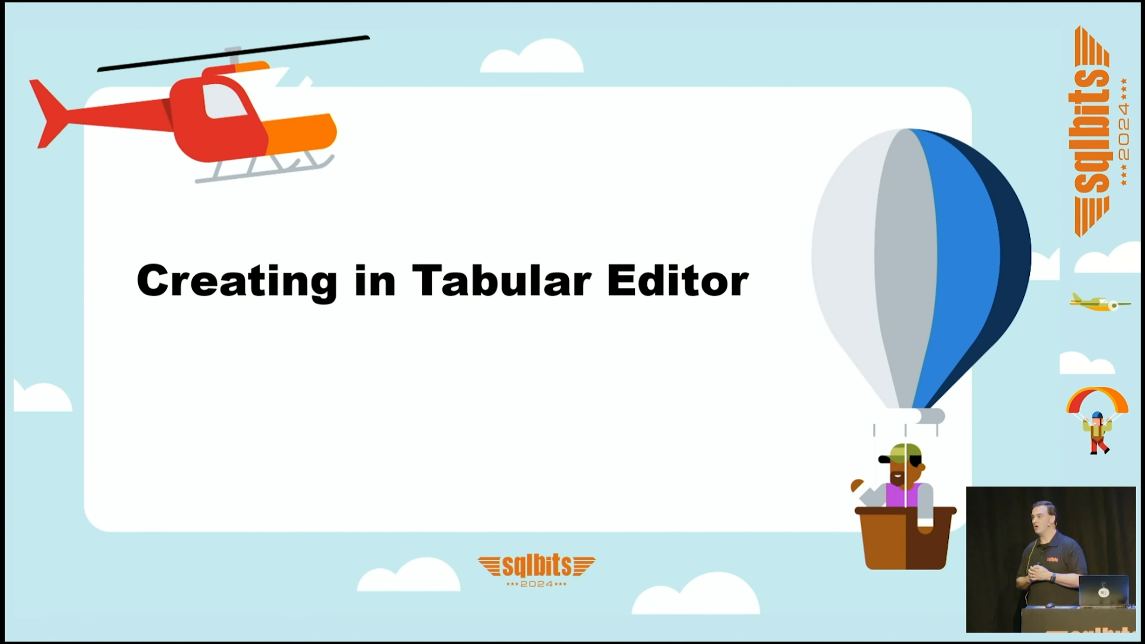